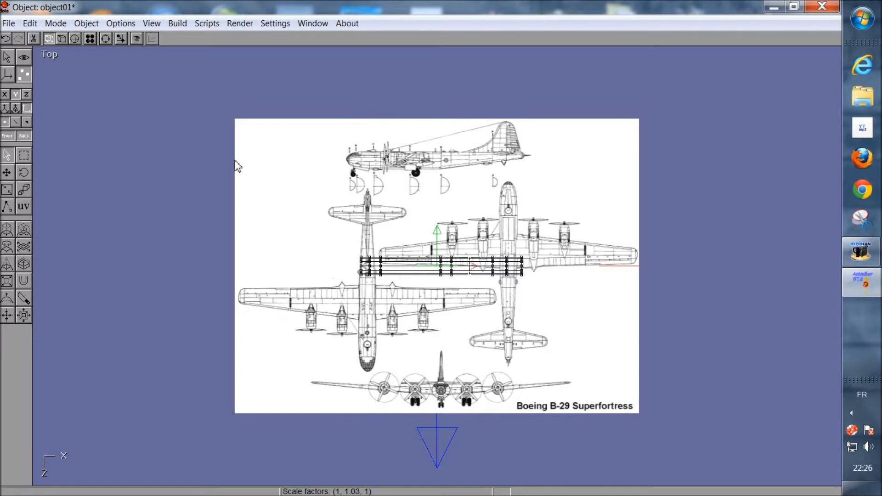
Switch to object editing with shaded display and rotate the B-29 blueprint image to an orientation of (90, -180, -180).
{"action": "left_click", "coordinate": [27, 174]}
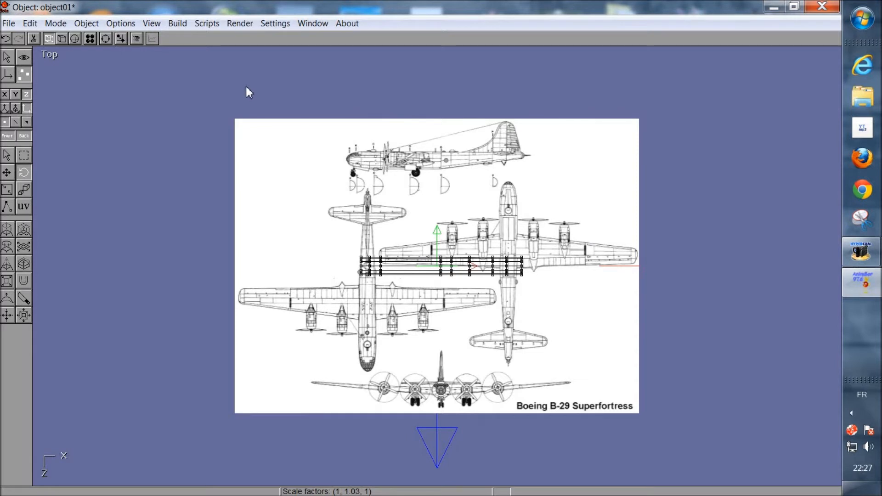
{"action": "left_click", "coordinate": [8, 156]}
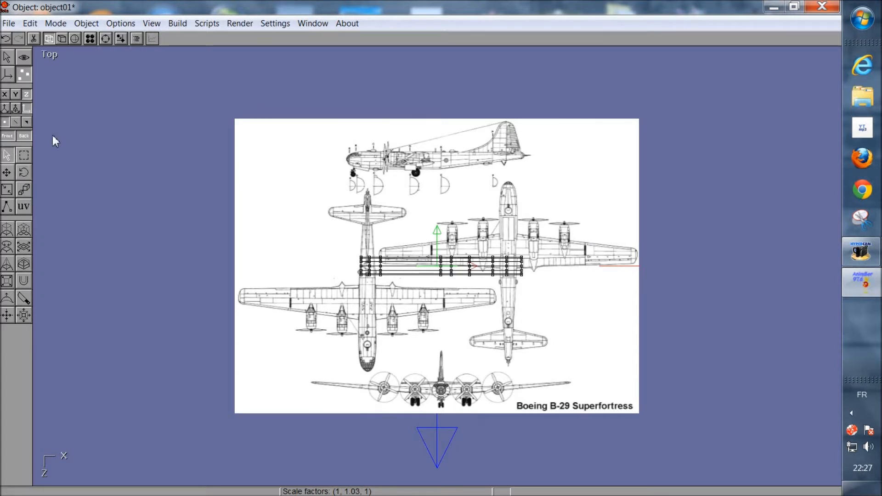
{"action": "left_click", "coordinate": [7, 74]}
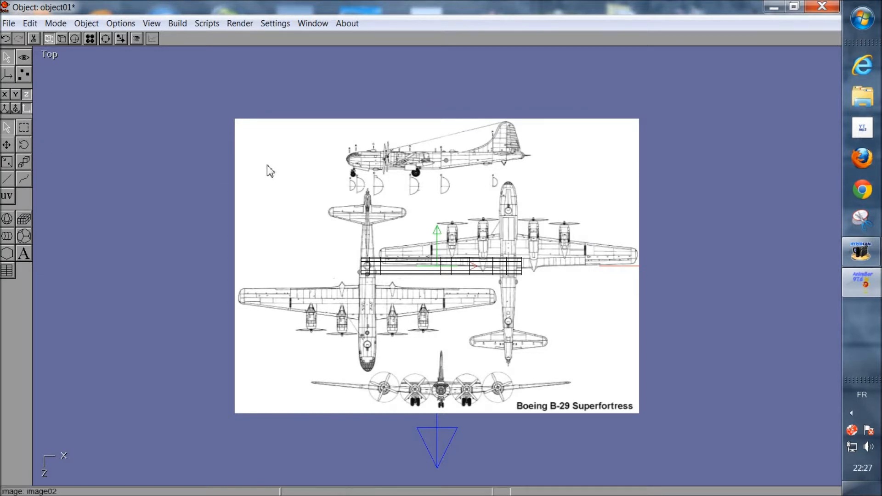
{"action": "left_click", "coordinate": [61, 39]}
{"action": "left_click", "coordinate": [75, 38]}
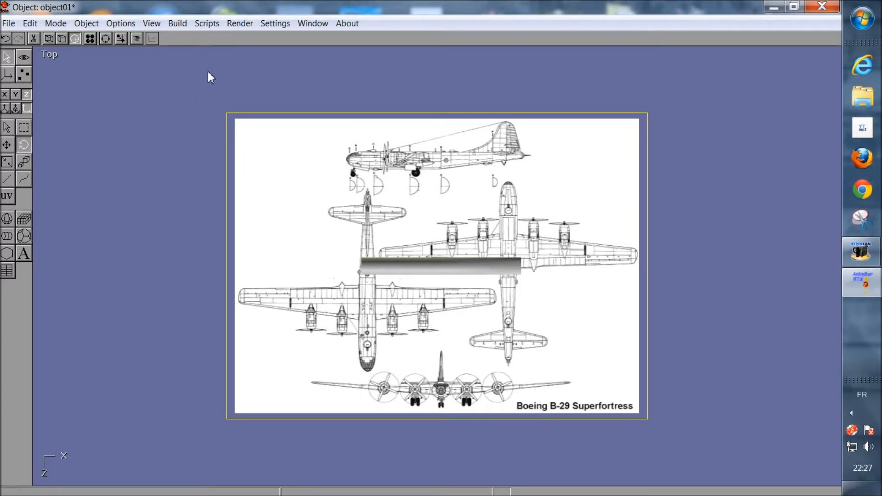
{"action": "left_click_drag", "start_coordinate": [207, 73], "coordinate": [289, 68]}
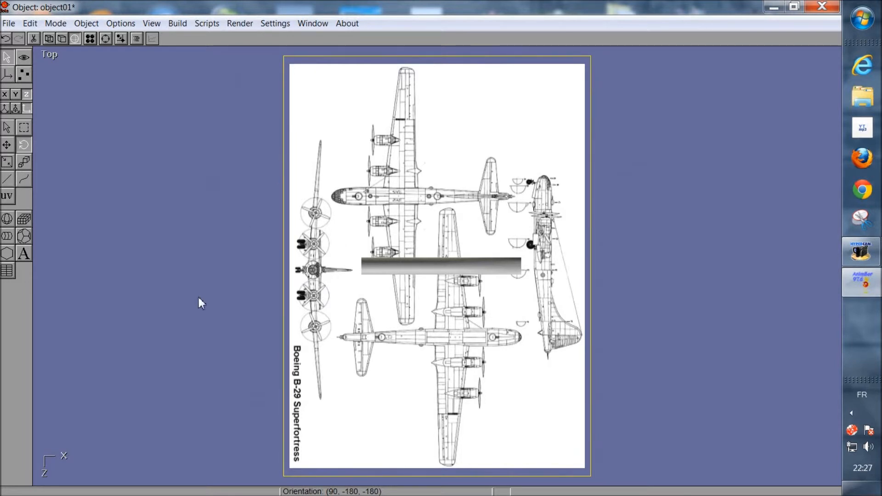
Move the blueprint to about (6.98, 0, 17.2) so the upper plan-view fuselage lies beneath the cylinder.
{"action": "left_click", "coordinate": [7, 146]}
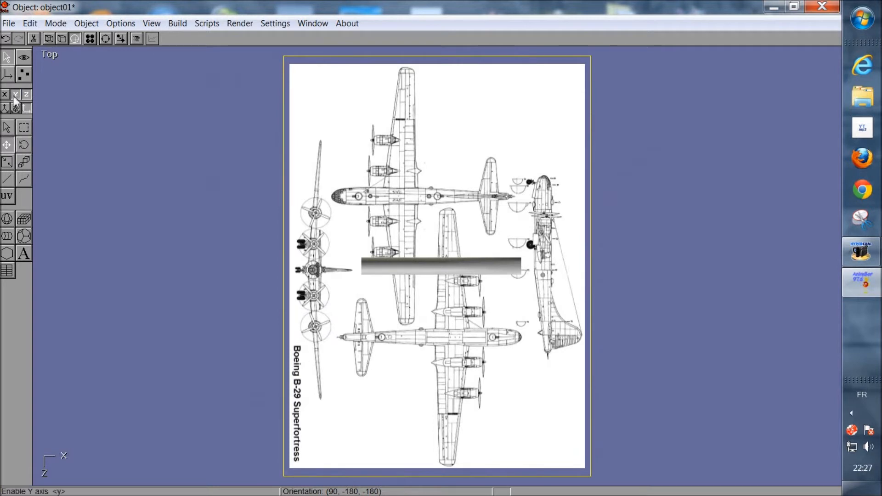
{"action": "left_click_drag", "start_coordinate": [188, 120], "coordinate": [214, 188]}
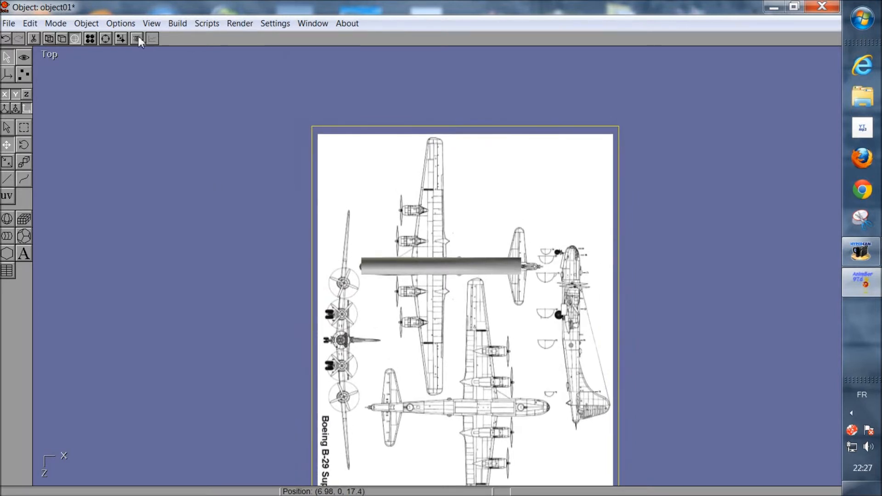
{"action": "left_click_drag", "start_coordinate": [173, 164], "coordinate": [173, 164]}
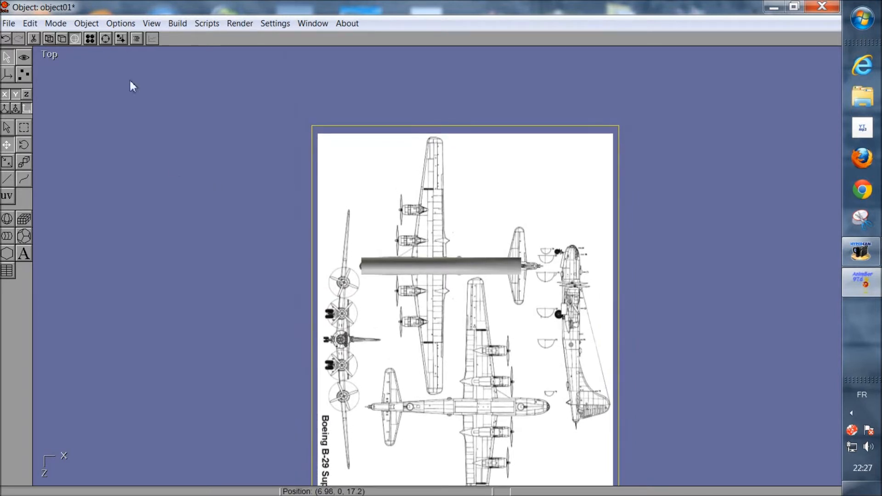
Show the cylinder in wireframe and shift the blueprint to about (3.96, 0, 17.2), lining its fuselage sections up with the cylinder's rings.
{"action": "left_click", "coordinate": [106, 39]}
{"action": "scroll", "coordinate": [346, 255], "scroll_direction": "up", "scroll_amount": 7}
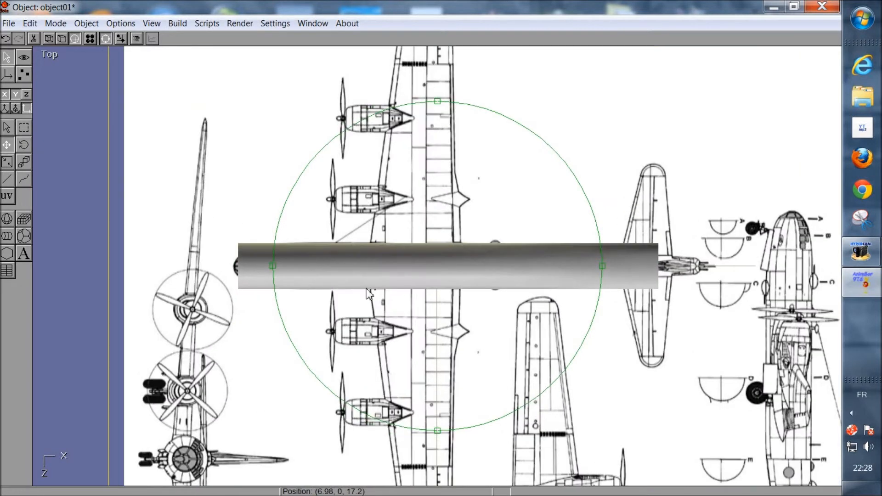
{"action": "left_click", "coordinate": [104, 39]}
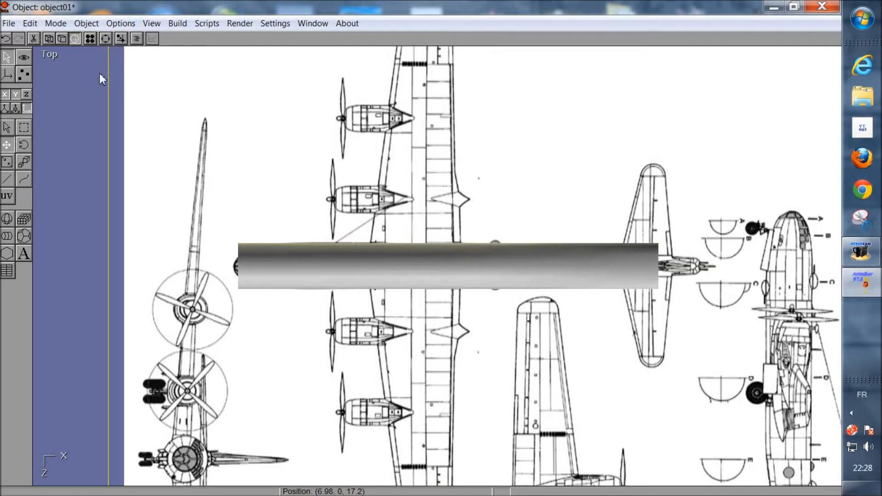
{"action": "left_click", "coordinate": [50, 38]}
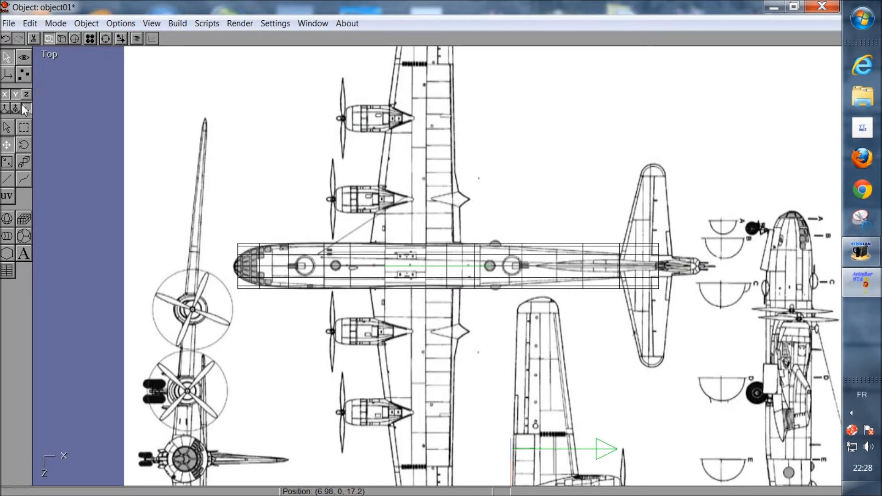
{"action": "left_click_drag", "start_coordinate": [200, 163], "coordinate": [160, 170]}
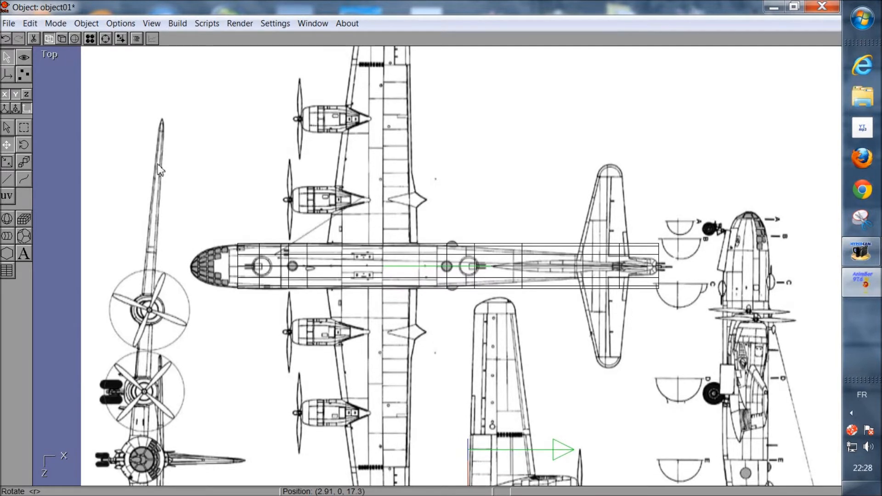
{"action": "left_click_drag", "start_coordinate": [158, 170], "coordinate": [164, 169]}
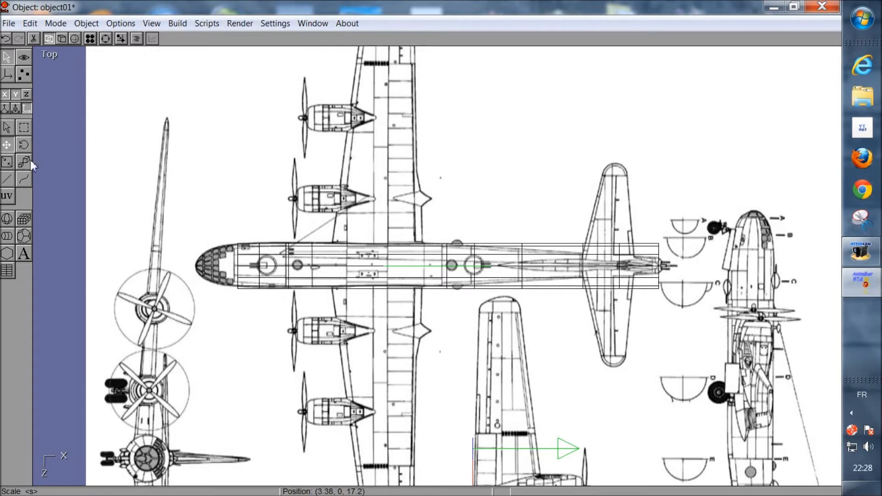
{"action": "left_click_drag", "start_coordinate": [173, 212], "coordinate": [176, 207]}
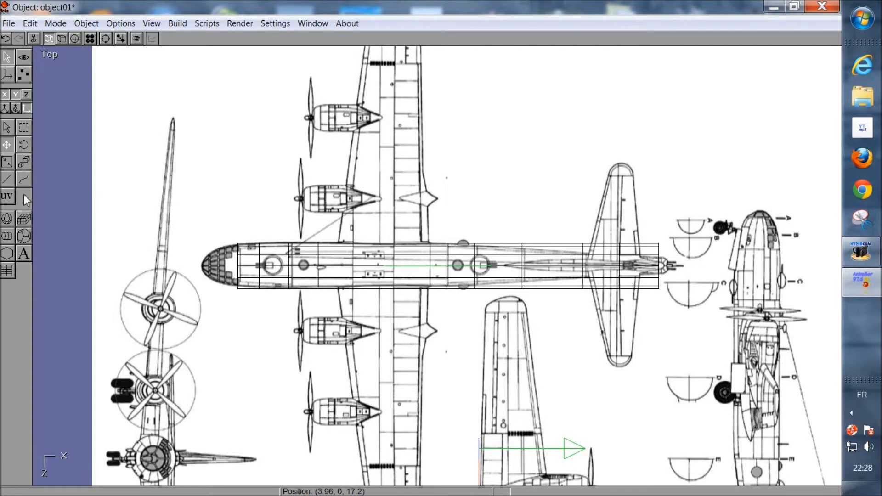
Keep the blueprint at scale factor 1 and nudge it to about (3.75, 0, 17.3) under the cylinder.
{"action": "left_click", "coordinate": [25, 163]}
{"action": "left_click_drag", "start_coordinate": [142, 168], "coordinate": [146, 175]}
{"action": "left_click", "coordinate": [8, 146]}
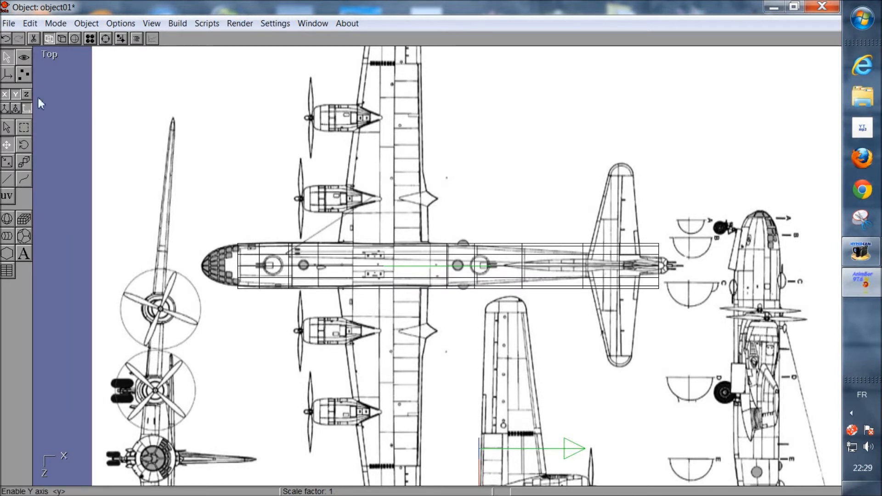
{"action": "left_click_drag", "start_coordinate": [166, 122], "coordinate": [164, 124]}
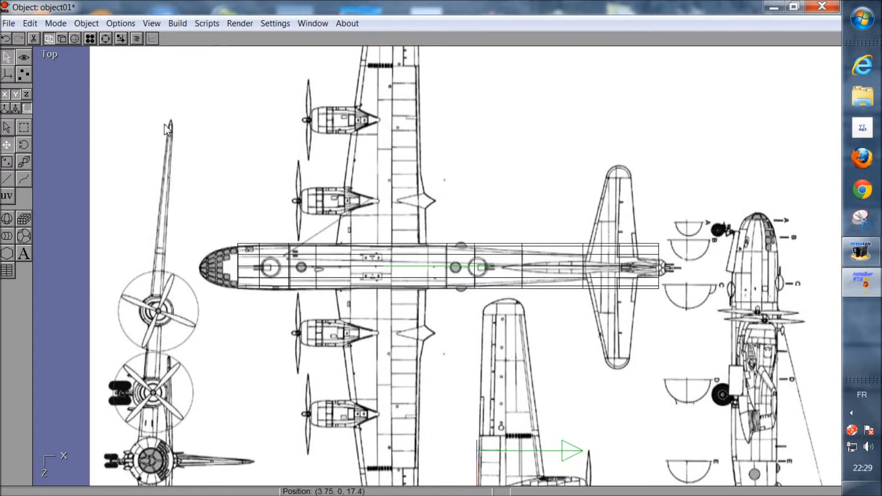
{"action": "left_click_drag", "start_coordinate": [164, 123], "coordinate": [164, 123]}
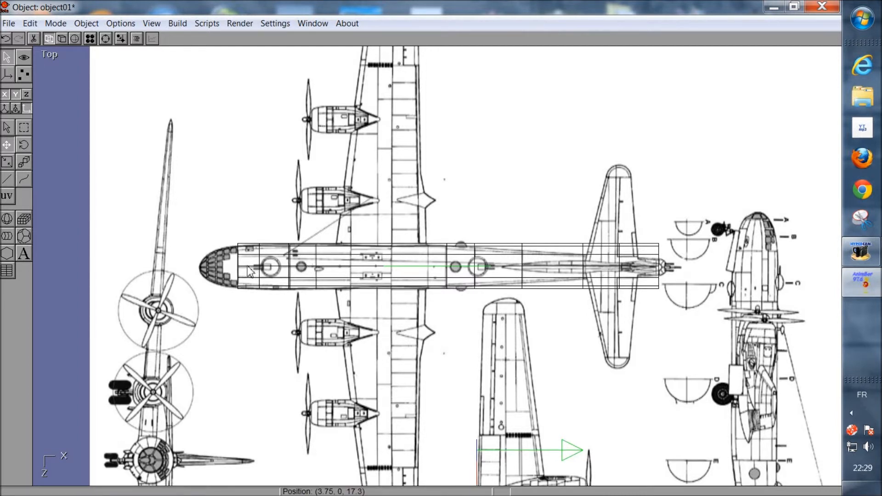
Fine-tune the blueprint to about (3.75, 0, 17.2) so its nose section is centred on the cylinder's axis.
{"action": "left_click", "coordinate": [106, 40]}
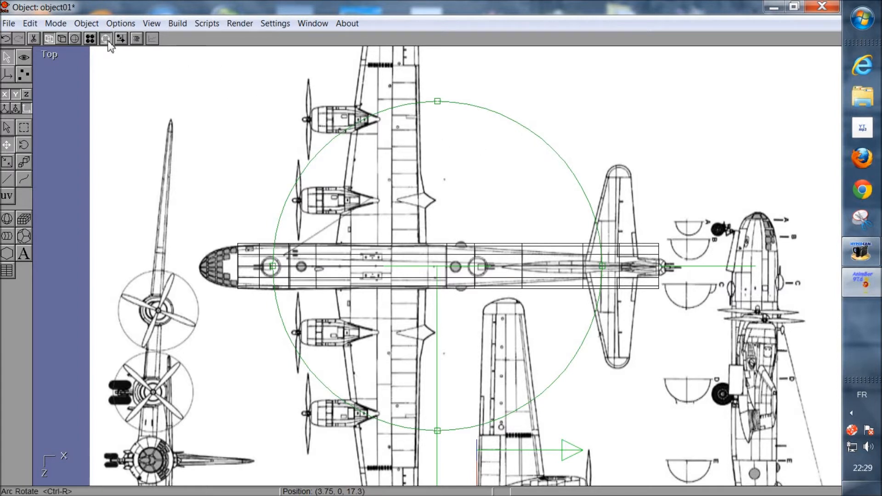
{"action": "scroll", "coordinate": [300, 266], "scroll_direction": "up", "scroll_amount": 1}
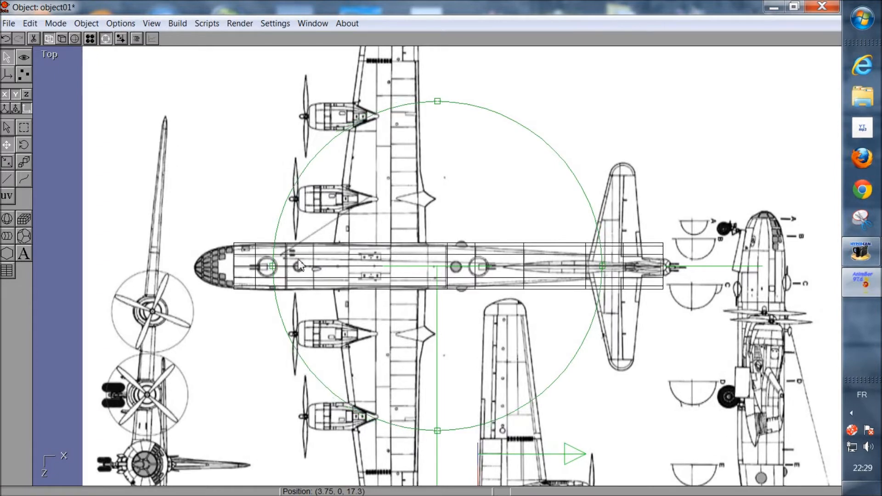
{"action": "scroll", "coordinate": [299, 266], "scroll_direction": "up", "scroll_amount": 5}
{"action": "scroll", "coordinate": [492, 266], "scroll_direction": "up", "scroll_amount": 3}
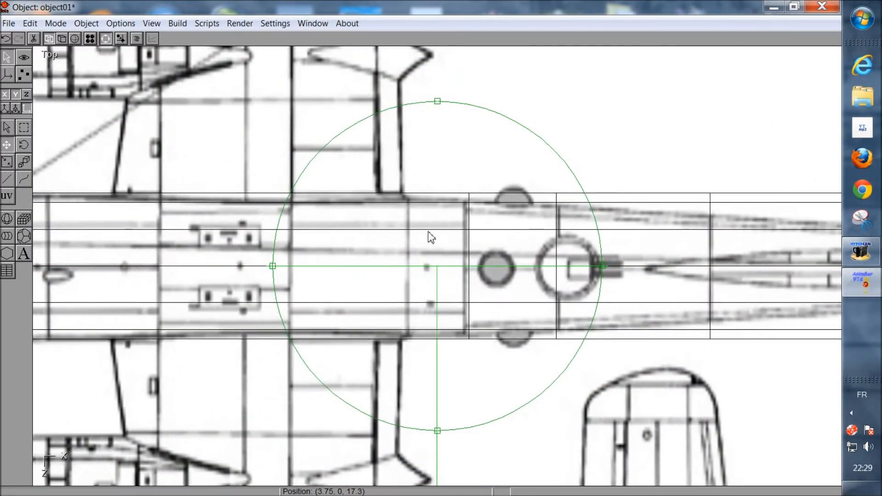
{"action": "scroll", "coordinate": [295, 260], "scroll_direction": "up", "scroll_amount": 4}
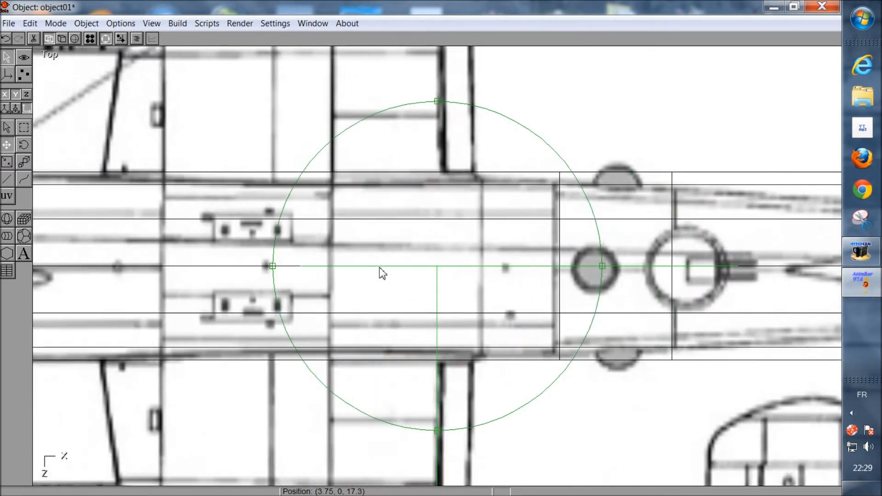
{"action": "mouse_move", "coordinate": [379, 267]}
{"action": "middle_mouse_down"}
{"action": "mouse_move", "coordinate": [474, 268]}
{"action": "mouse_move", "coordinate": [521, 284]}
{"action": "middle_mouse_up"}
{"action": "middle_click_drag", "start_coordinate": [390, 285], "coordinate": [538, 284]}
{"action": "mouse_move", "coordinate": [356, 276]}
{"action": "middle_mouse_down"}
{"action": "mouse_move", "coordinate": [483, 272]}
{"action": "mouse_move", "coordinate": [361, 269]}
{"action": "mouse_move", "coordinate": [423, 261]}
{"action": "mouse_move", "coordinate": [352, 253]}
{"action": "mouse_move", "coordinate": [353, 230]}
{"action": "mouse_move", "coordinate": [357, 237]}
{"action": "middle_mouse_up"}
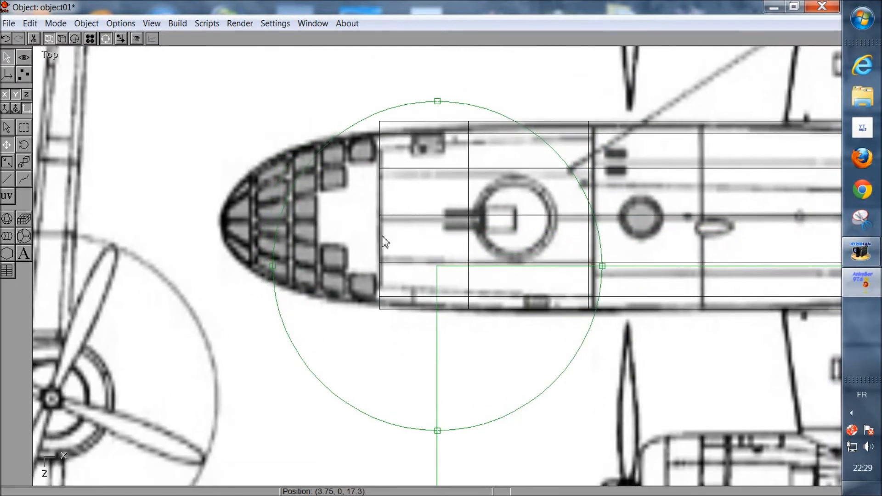
{"action": "left_click", "coordinate": [109, 41]}
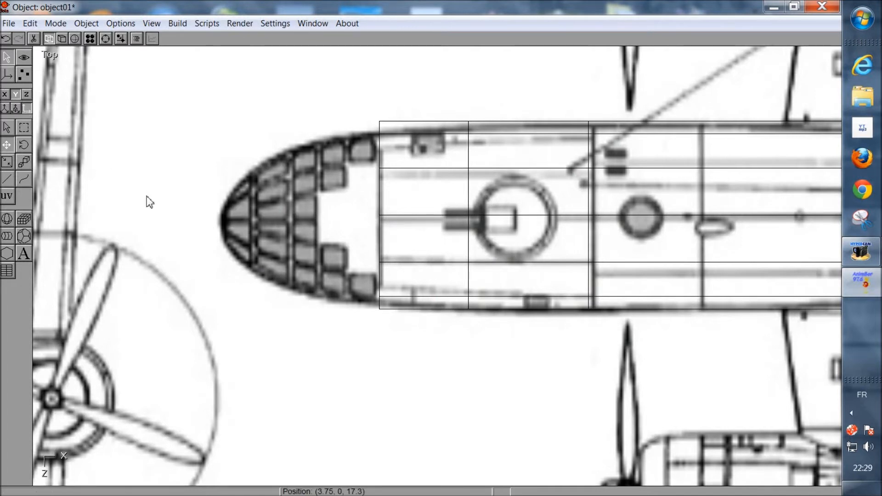
{"action": "left_click_drag", "start_coordinate": [147, 197], "coordinate": [145, 192]}
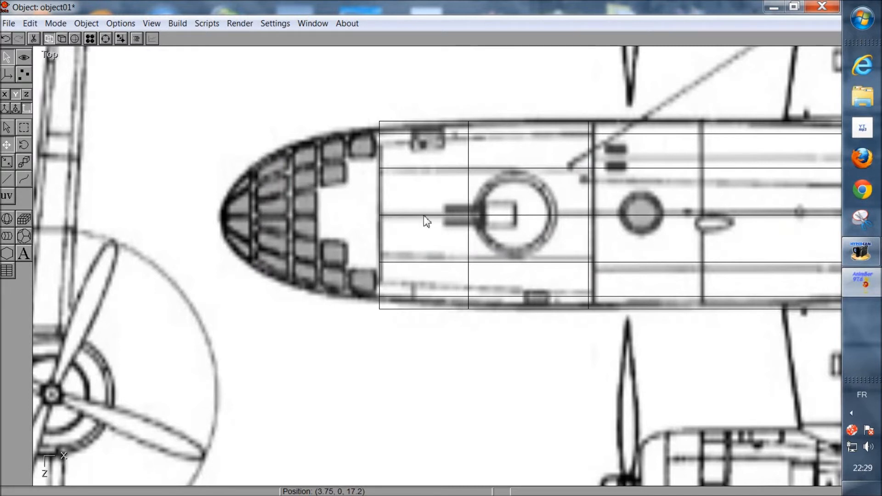
Examine how the cylinder lines up with the blueprint fuselage from the nose to the tail and back.
{"action": "left_click", "coordinate": [105, 38]}
{"action": "middle_click_drag", "start_coordinate": [482, 233], "coordinate": [211, 245]}
{"action": "middle_click_drag", "start_coordinate": [536, 289], "coordinate": [245, 294]}
{"action": "middle_click_drag", "start_coordinate": [514, 309], "coordinate": [293, 311]}
{"action": "middle_click_drag", "start_coordinate": [512, 301], "coordinate": [228, 309]}
{"action": "middle_click_drag", "start_coordinate": [519, 317], "coordinate": [348, 323]}
{"action": "right_click_drag", "start_coordinate": [516, 317], "coordinate": [406, 307]}
{"action": "middle_click_drag", "start_coordinate": [515, 310], "coordinate": [403, 313]}
{"action": "right_click_drag", "start_coordinate": [521, 314], "coordinate": [447, 307]}
{"action": "right_click_drag", "start_coordinate": [399, 321], "coordinate": [480, 309]}
{"action": "mouse_move", "coordinate": [413, 309]}
{"action": "right_mouse_down"}
{"action": "mouse_move", "coordinate": [489, 293]}
{"action": "mouse_move", "coordinate": [462, 290]}
{"action": "right_mouse_up"}
{"action": "right_click_drag", "start_coordinate": [527, 288], "coordinate": [417, 283]}
{"action": "middle_click_drag", "start_coordinate": [395, 289], "coordinate": [496, 279]}
{"action": "right_click_drag", "start_coordinate": [362, 287], "coordinate": [438, 290]}
{"action": "middle_click_drag", "start_coordinate": [371, 296], "coordinate": [517, 296]}
{"action": "right_click_drag", "start_coordinate": [393, 301], "coordinate": [468, 298]}
{"action": "middle_click_drag", "start_coordinate": [375, 302], "coordinate": [488, 297]}
{"action": "right_click_drag", "start_coordinate": [358, 298], "coordinate": [410, 297]}
{"action": "middle_click_drag", "start_coordinate": [356, 297], "coordinate": [418, 296]}
{"action": "right_click_drag", "start_coordinate": [366, 302], "coordinate": [420, 295]}
{"action": "middle_click_drag", "start_coordinate": [390, 296], "coordinate": [496, 302]}
{"action": "right_click_drag", "start_coordinate": [365, 301], "coordinate": [397, 303]}
{"action": "middle_click_drag", "start_coordinate": [396, 302], "coordinate": [508, 399]}
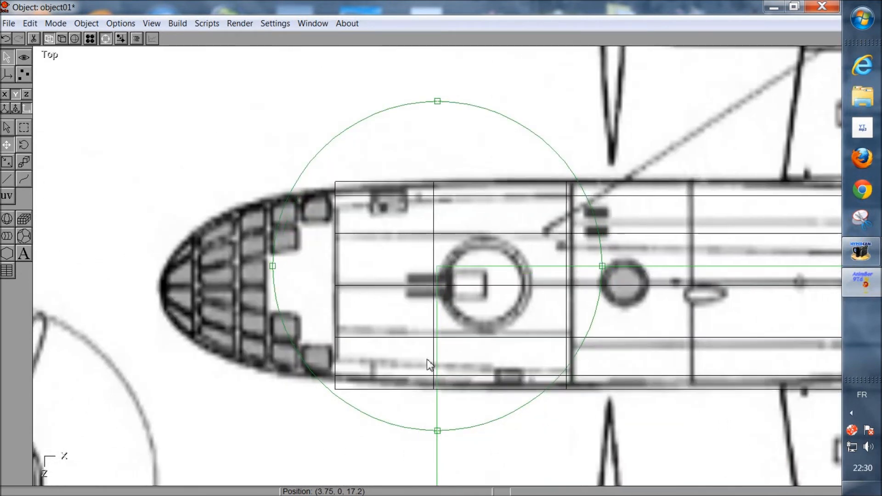
Select the cylinder's front ring of points and scale it along Y by about 0.937 to match the blueprint's nose section.
{"action": "left_click", "coordinate": [106, 39]}
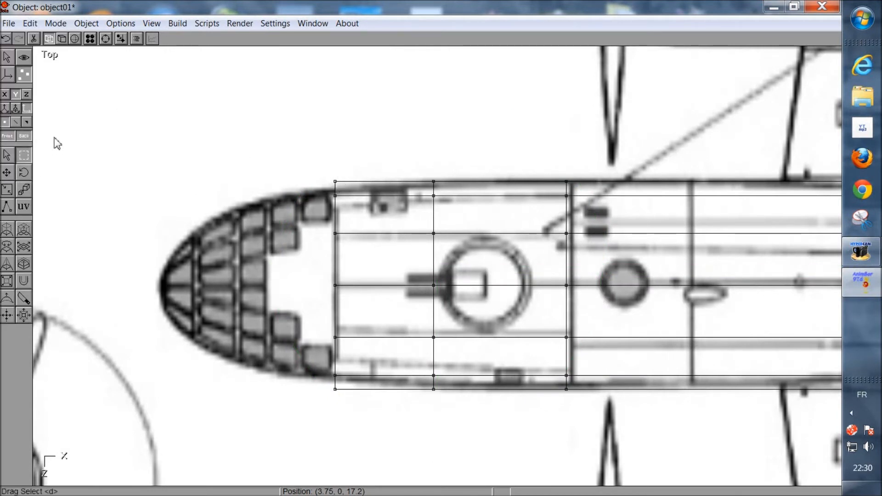
{"action": "left_click_drag", "start_coordinate": [320, 164], "coordinate": [360, 419]}
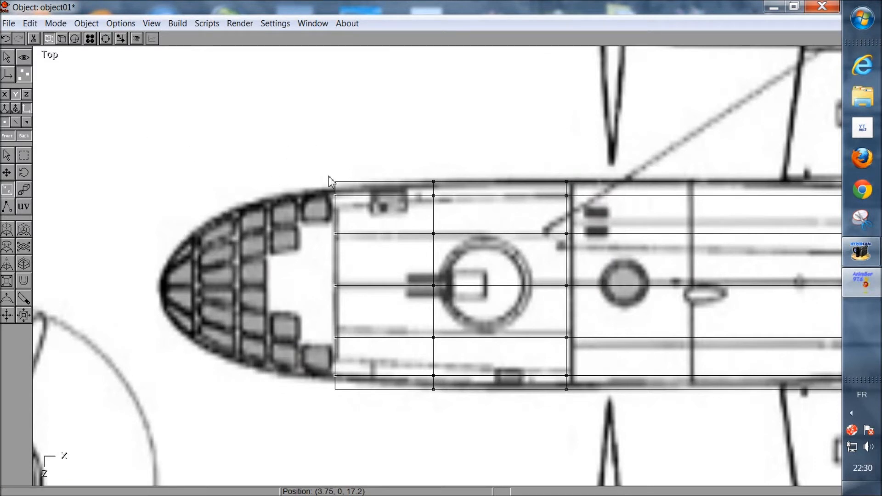
{"action": "left_click_drag", "start_coordinate": [339, 159], "coordinate": [339, 166]}
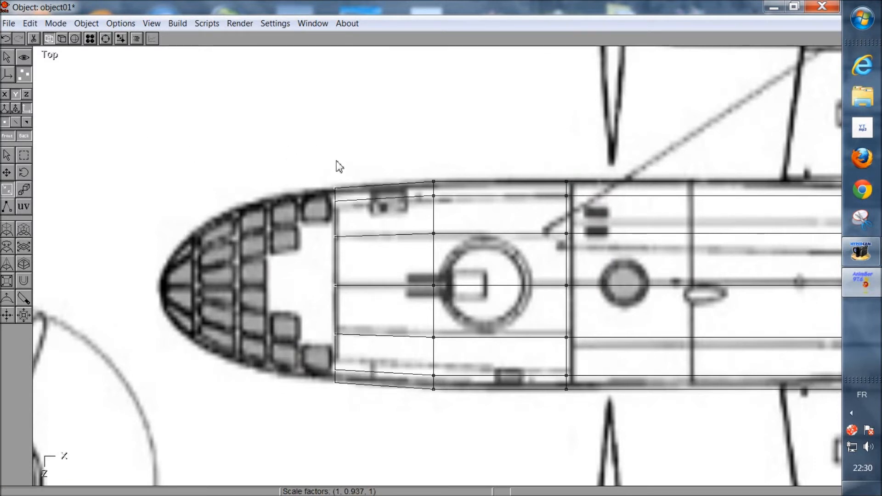
Select the ring of points just ahead of the tailplane and scale it along Y by about 0.56 to fit the blueprint's fuselage outline.
{"action": "left_click", "coordinate": [106, 44]}
{"action": "scroll", "coordinate": [547, 260], "scroll_direction": "down", "scroll_amount": 3}
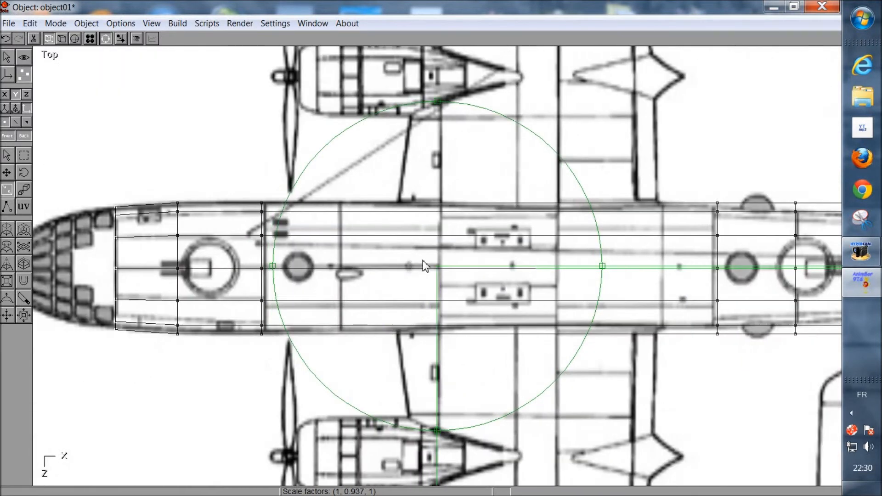
{"action": "mouse_move", "coordinate": [485, 274]}
{"action": "middle_mouse_down"}
{"action": "mouse_move", "coordinate": [431, 278]}
{"action": "mouse_move", "coordinate": [469, 285]}
{"action": "mouse_move", "coordinate": [452, 285]}
{"action": "middle_mouse_up"}
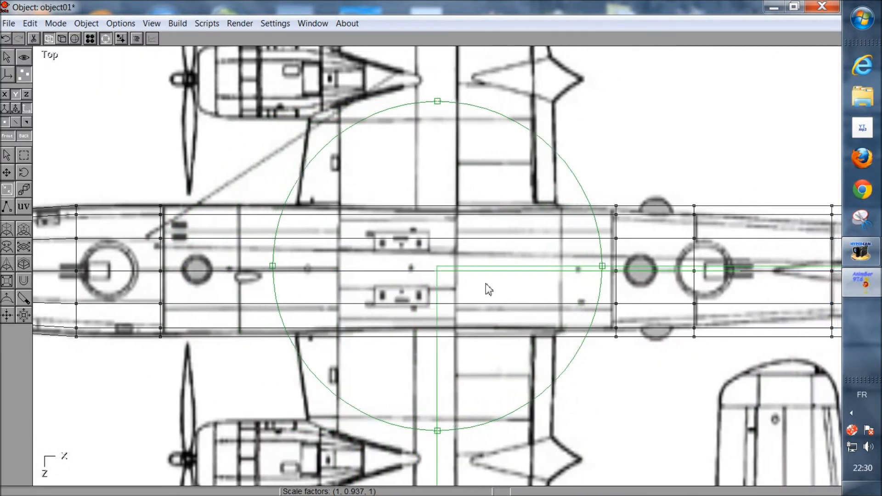
{"action": "middle_click_drag", "start_coordinate": [544, 287], "coordinate": [490, 285]}
{"action": "mouse_move", "coordinate": [583, 292]}
{"action": "middle_mouse_down"}
{"action": "mouse_move", "coordinate": [427, 296]}
{"action": "mouse_move", "coordinate": [479, 298]}
{"action": "middle_mouse_up"}
{"action": "scroll", "coordinate": [478, 294], "scroll_direction": "up", "scroll_amount": 2}
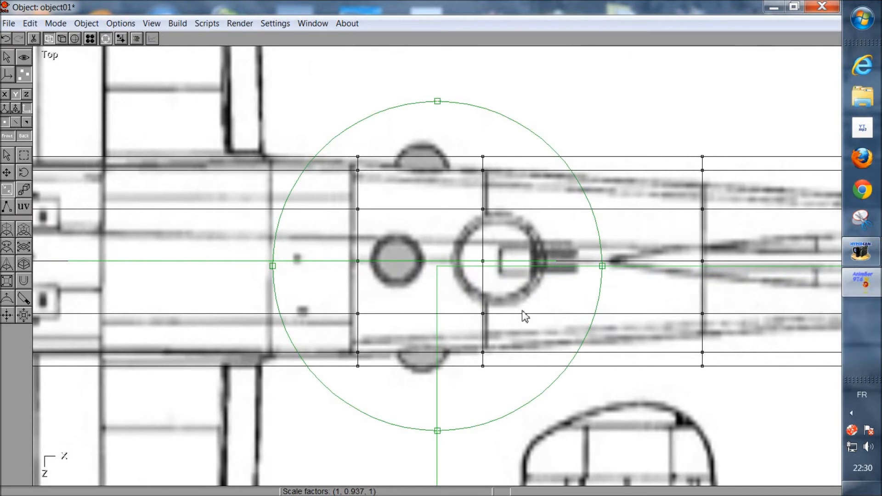
{"action": "middle_click_drag", "start_coordinate": [507, 314], "coordinate": [411, 325]}
{"action": "mouse_move", "coordinate": [652, 325]}
{"action": "middle_mouse_down"}
{"action": "mouse_move", "coordinate": [335, 311]}
{"action": "mouse_move", "coordinate": [373, 314]}
{"action": "middle_mouse_up"}
{"action": "middle_click_drag", "start_coordinate": [478, 312], "coordinate": [395, 311]}
{"action": "middle_click_drag", "start_coordinate": [510, 321], "coordinate": [361, 317]}
{"action": "left_click", "coordinate": [105, 36]}
{"action": "left_click", "coordinate": [26, 154]}
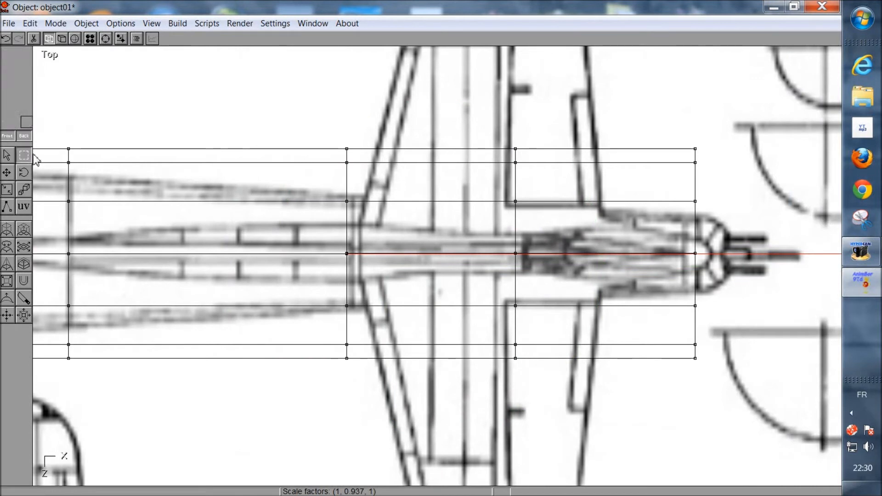
{"action": "left_click_drag", "start_coordinate": [325, 127], "coordinate": [382, 344]}
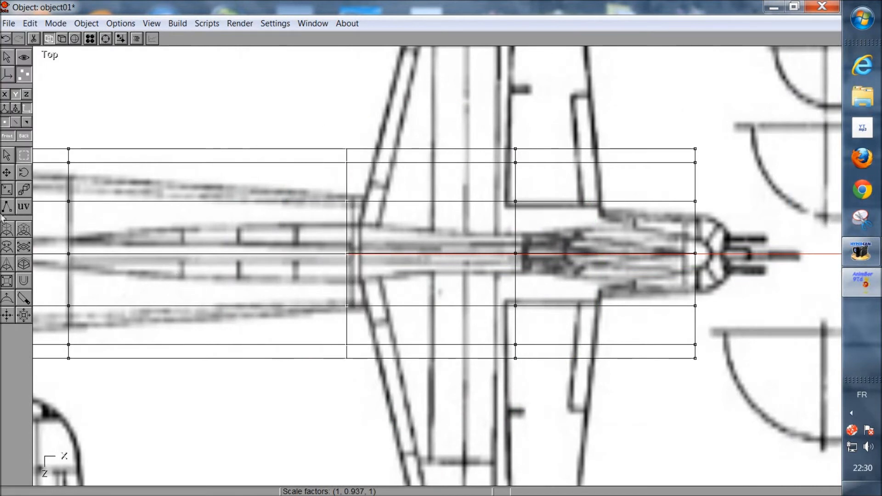
{"action": "left_click", "coordinate": [7, 188]}
{"action": "left_click_drag", "start_coordinate": [244, 222], "coordinate": [244, 281]}
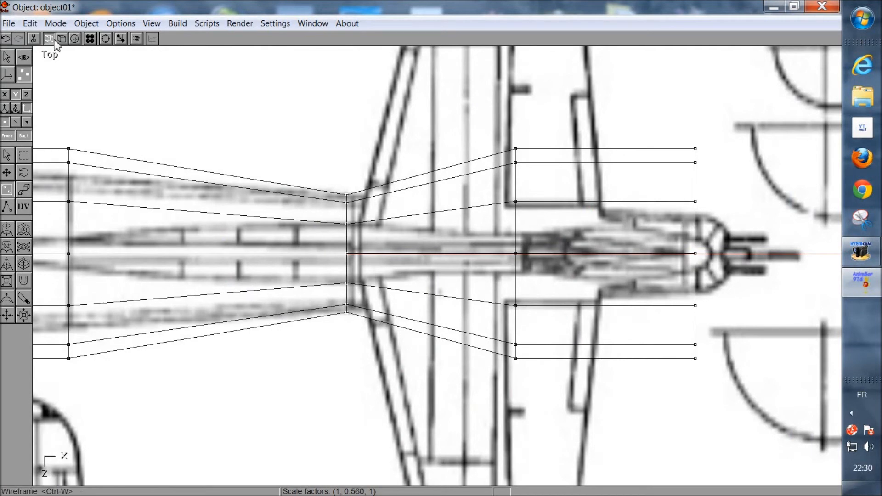
Select the next ring of points forward, midway between the rear turret and the tailplane, and scale it along Y by about 0.73.
{"action": "left_click", "coordinate": [105, 39]}
{"action": "middle_click_drag", "start_coordinate": [371, 261], "coordinate": [510, 270]}
{"action": "middle_click_drag", "start_coordinate": [397, 279], "coordinate": [524, 276]}
{"action": "middle_click_drag", "start_coordinate": [390, 282], "coordinate": [482, 279]}
{"action": "middle_click_drag", "start_coordinate": [432, 289], "coordinate": [445, 282]}
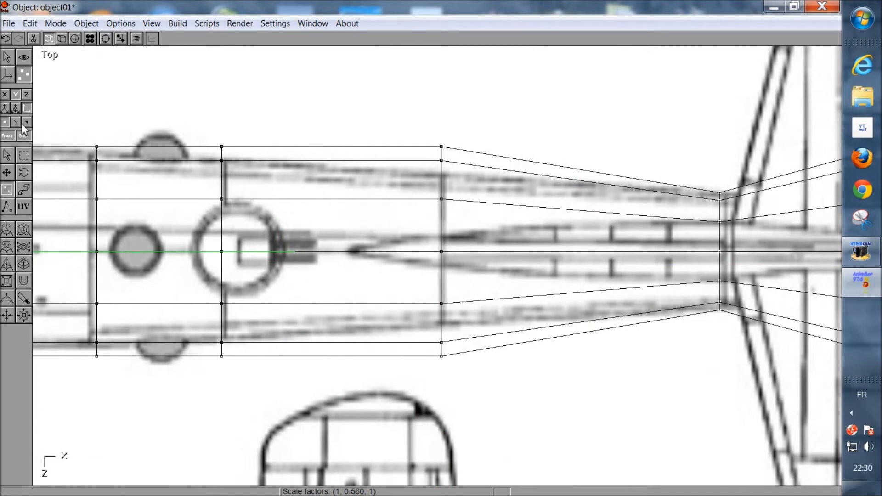
{"action": "left_click", "coordinate": [23, 156]}
{"action": "left_click_drag", "start_coordinate": [406, 111], "coordinate": [486, 365]}
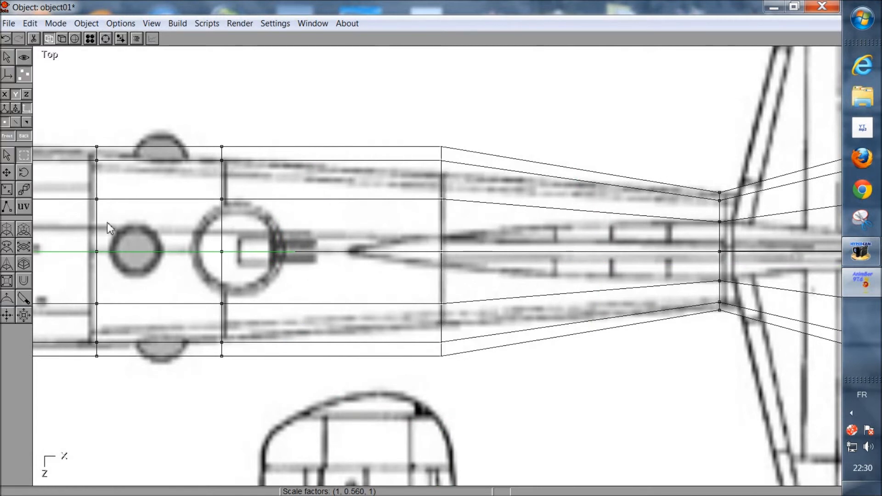
{"action": "left_click", "coordinate": [6, 190]}
{"action": "left_click_drag", "start_coordinate": [358, 164], "coordinate": [360, 196]}
Select the ring of points at the rear turret and scale it along Y by about 0.882 to fit the blueprint outline.
{"action": "left_click", "coordinate": [105, 40]}
{"action": "middle_click_drag", "start_coordinate": [280, 243], "coordinate": [493, 266]}
{"action": "left_click", "coordinate": [109, 40]}
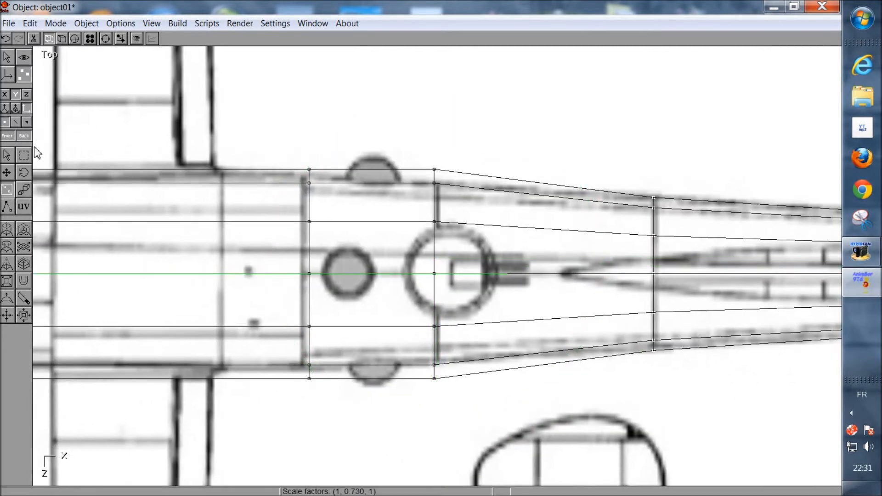
{"action": "left_click", "coordinate": [29, 158]}
{"action": "left_click_drag", "start_coordinate": [396, 121], "coordinate": [493, 404]}
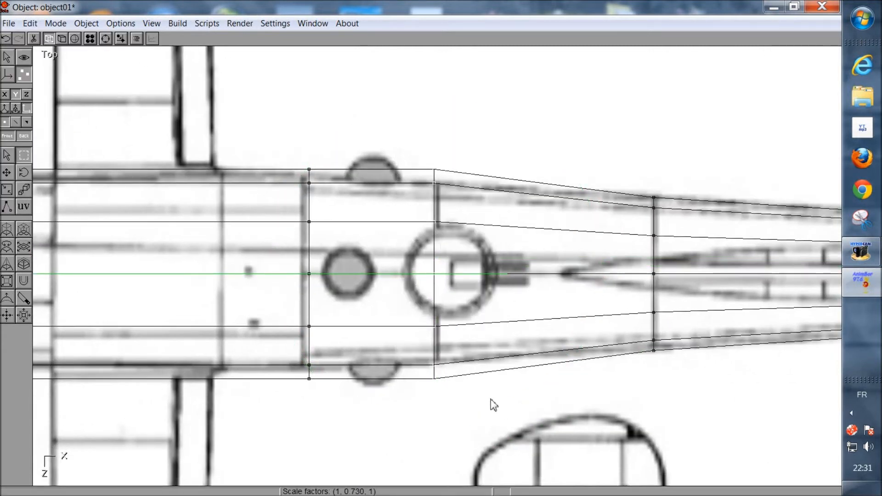
{"action": "left_click", "coordinate": [10, 189]}
{"action": "left_click_drag", "start_coordinate": [313, 187], "coordinate": [315, 200]}
Select the ring of points between the wing and the side blisters and scale it along Y by about 0.985.
{"action": "left_click", "coordinate": [107, 38]}
{"action": "middle_click_drag", "start_coordinate": [427, 283], "coordinate": [547, 279]}
{"action": "scroll", "coordinate": [432, 286], "scroll_direction": "up", "scroll_amount": 1}
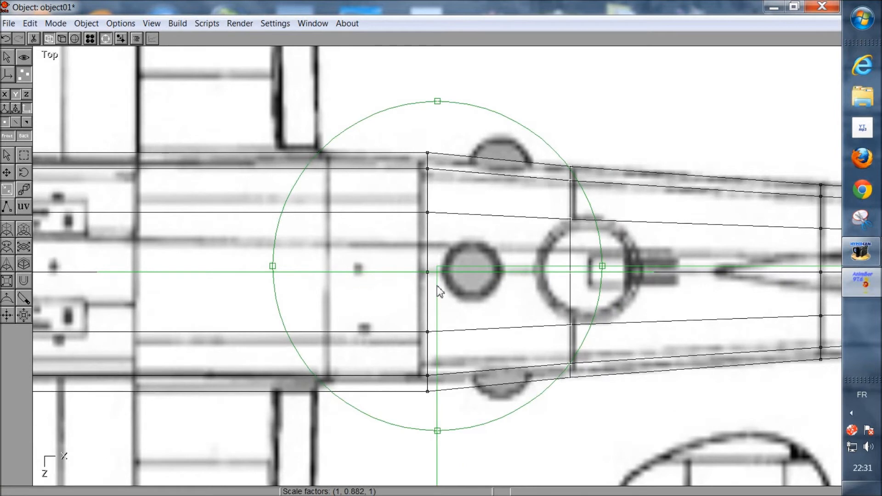
{"action": "middle_click_drag", "start_coordinate": [436, 286], "coordinate": [500, 292]}
{"action": "left_click", "coordinate": [106, 37]}
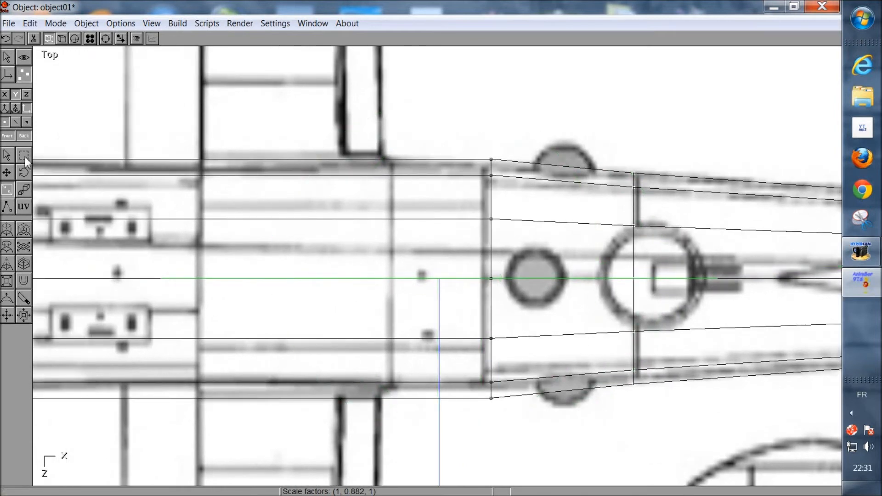
{"action": "left_click", "coordinate": [24, 157]}
{"action": "left_click_drag", "start_coordinate": [473, 144], "coordinate": [549, 383]}
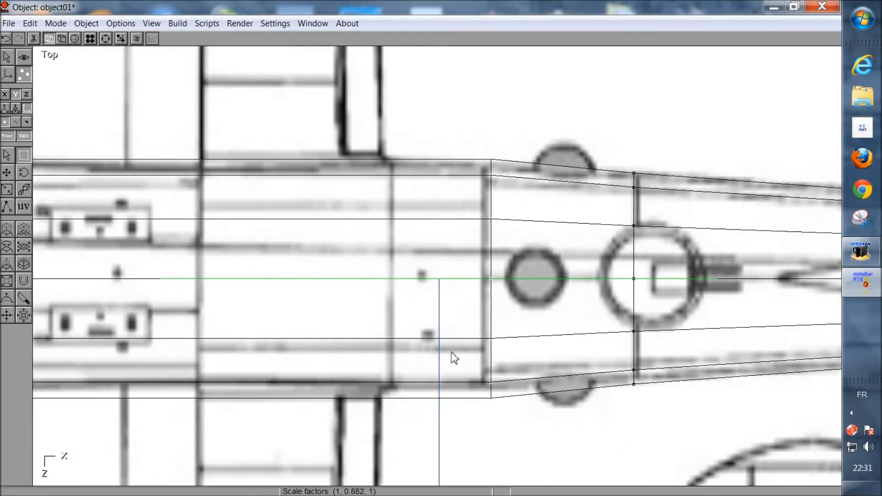
{"action": "left_click_drag", "start_coordinate": [240, 241], "coordinate": [239, 242]}
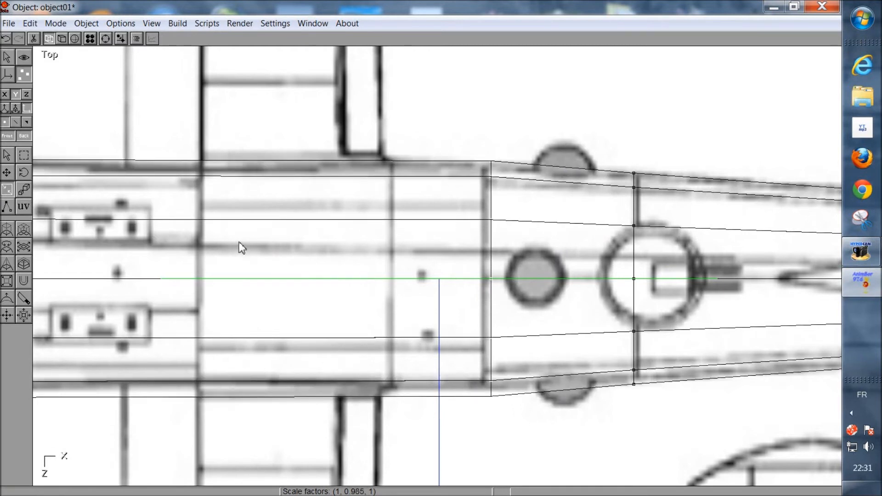
Select the ring of points near the tailplane's trailing edge and scale it along Y by about 0.461, then by 0.975.
{"action": "left_click", "coordinate": [104, 42]}
{"action": "right_click_drag", "start_coordinate": [476, 238], "coordinate": [368, 254]}
{"action": "middle_click_drag", "start_coordinate": [368, 254], "coordinate": [53, 226]}
{"action": "middle_click_drag", "start_coordinate": [428, 270], "coordinate": [341, 270]}
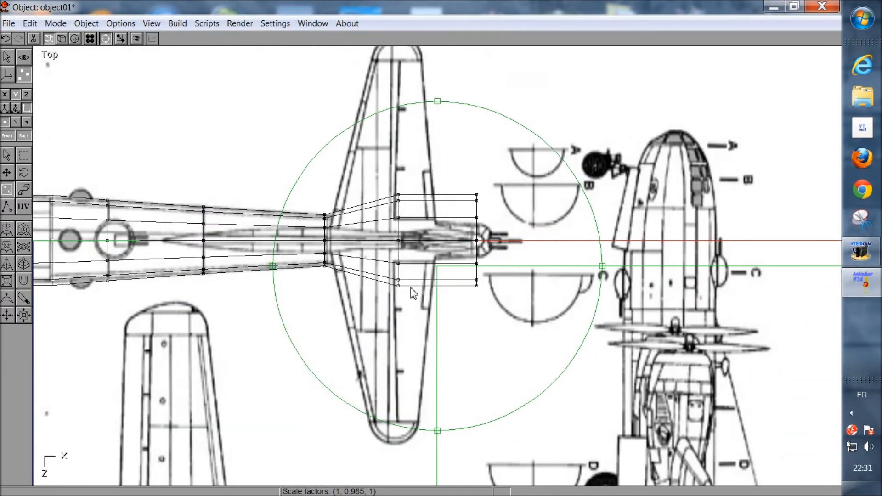
{"action": "right_click_drag", "start_coordinate": [308, 273], "coordinate": [380, 281]}
{"action": "middle_click_drag", "start_coordinate": [421, 283], "coordinate": [416, 297]}
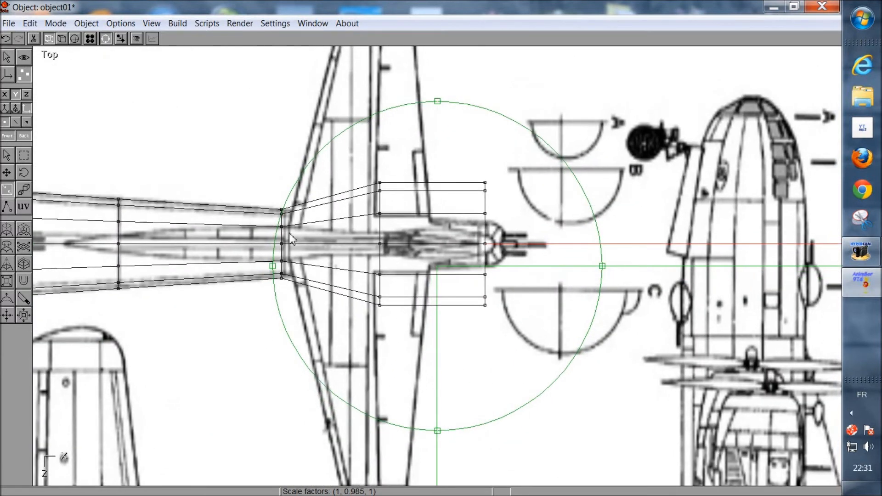
{"action": "left_click", "coordinate": [108, 39]}
{"action": "left_click_drag", "start_coordinate": [359, 172], "coordinate": [400, 310]}
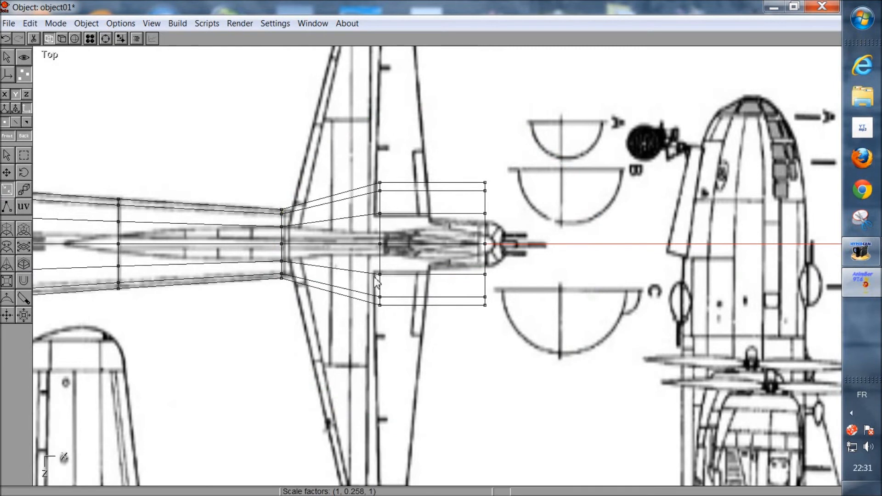
{"action": "left_click", "coordinate": [29, 159]}
{"action": "left_click_drag", "start_coordinate": [338, 184], "coordinate": [424, 339]}
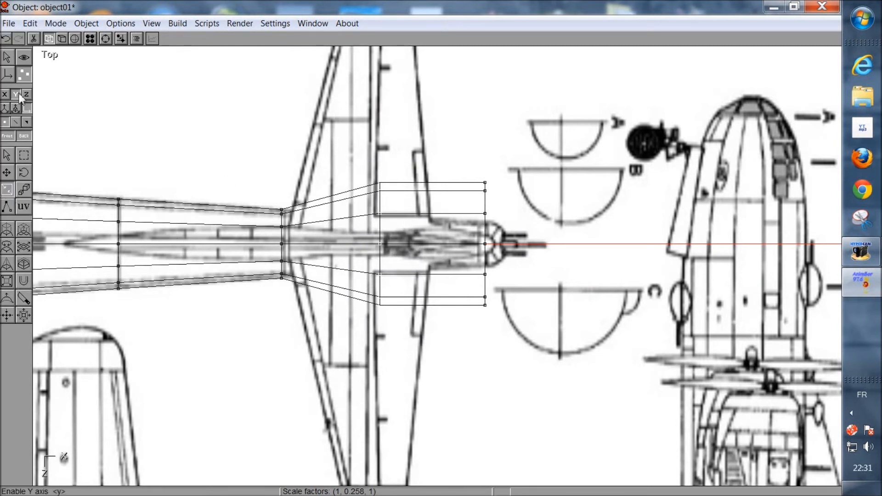
{"action": "left_click_drag", "start_coordinate": [338, 197], "coordinate": [396, 254]}
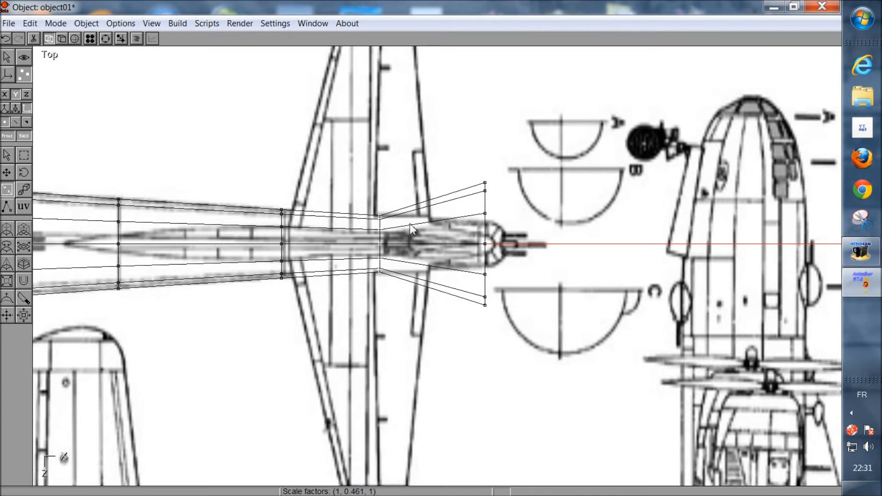
{"action": "left_click_drag", "start_coordinate": [410, 230], "coordinate": [410, 231]}
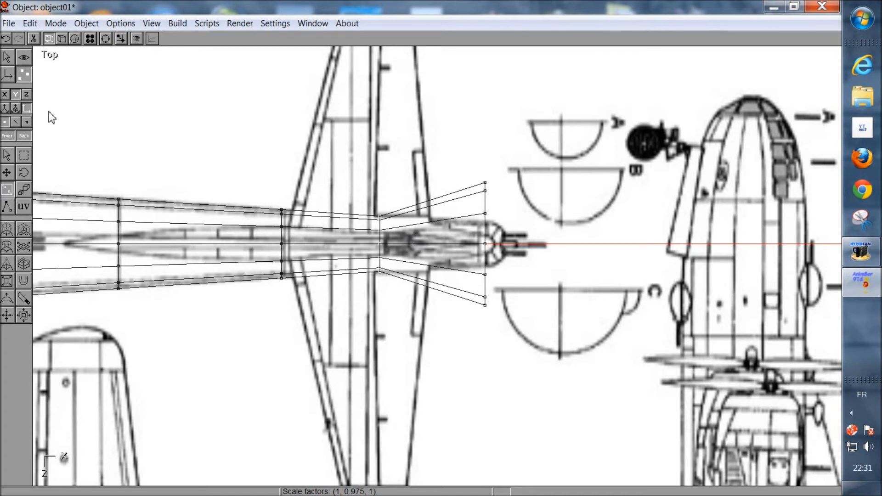
Select the rearmost ring of points at the tail gunner's position and scale it along Y by about 0.362.
{"action": "left_click", "coordinate": [24, 156]}
{"action": "left_click_drag", "start_coordinate": [435, 133], "coordinate": [516, 327]}
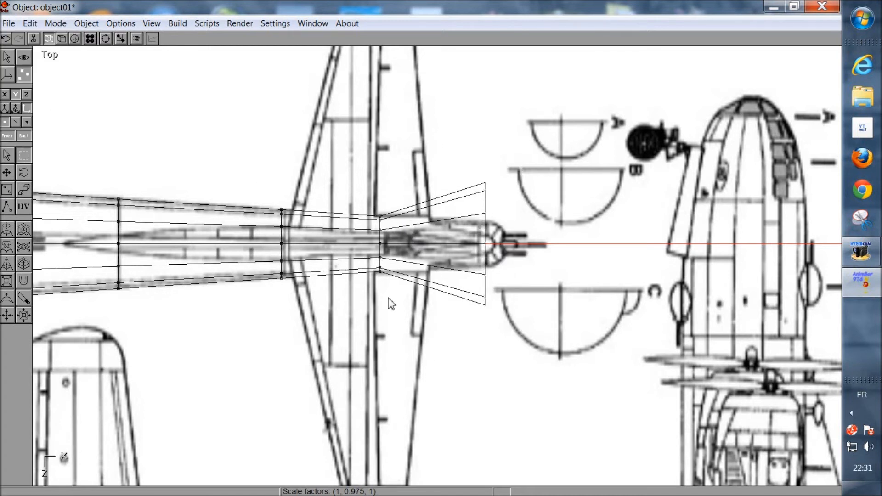
{"action": "left_click", "coordinate": [7, 189]}
{"action": "left_click_drag", "start_coordinate": [333, 248], "coordinate": [342, 314]}
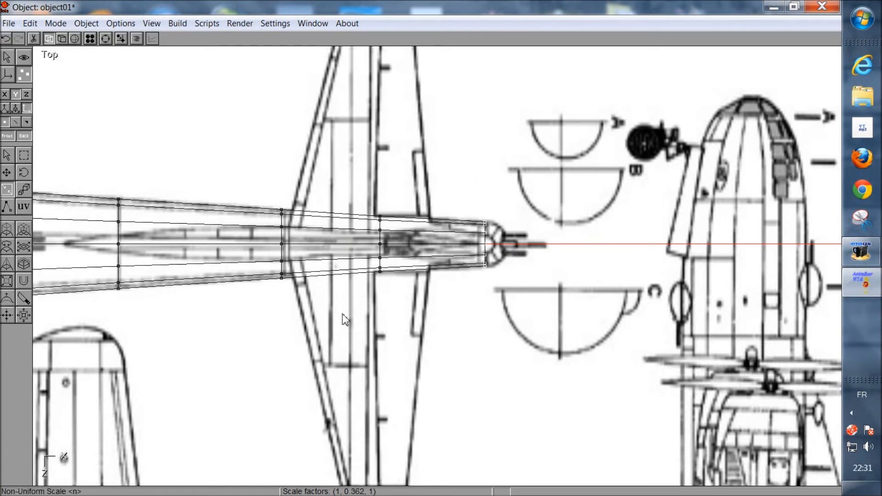
In the Top view, select the pinched ring of points just behind the wing and scale it along Y by about 3.65 to meet the fuselage outline.
{"action": "left_click", "coordinate": [106, 40]}
{"action": "right_click_drag", "start_coordinate": [514, 175], "coordinate": [314, 183]}
{"action": "right_click_drag", "start_coordinate": [478, 206], "coordinate": [321, 204]}
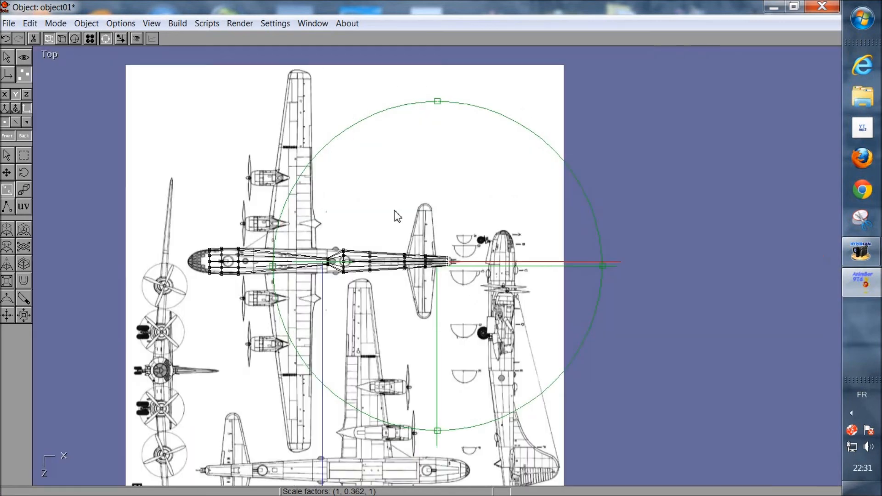
{"action": "left_click_drag", "start_coordinate": [381, 271], "coordinate": [320, 253]}
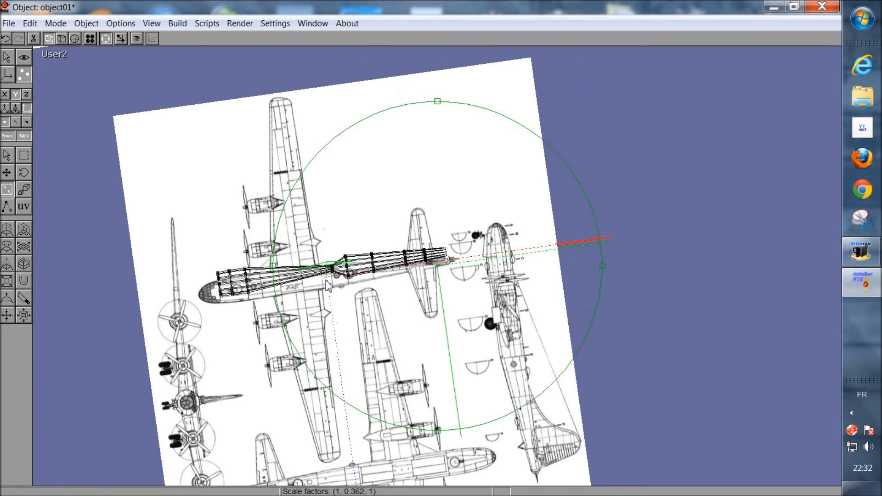
{"action": "left_click", "coordinate": [151, 25]}
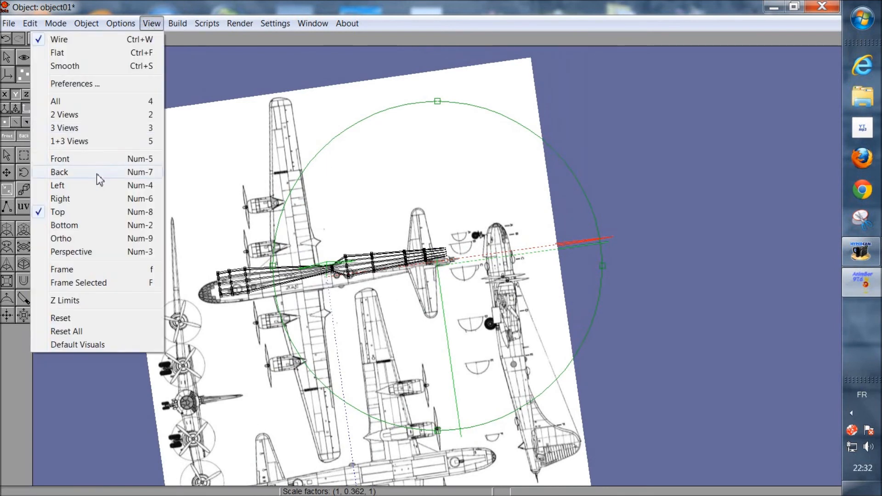
{"action": "left_click", "coordinate": [86, 216]}
{"action": "scroll", "coordinate": [383, 259], "scroll_direction": "up", "scroll_amount": 5}
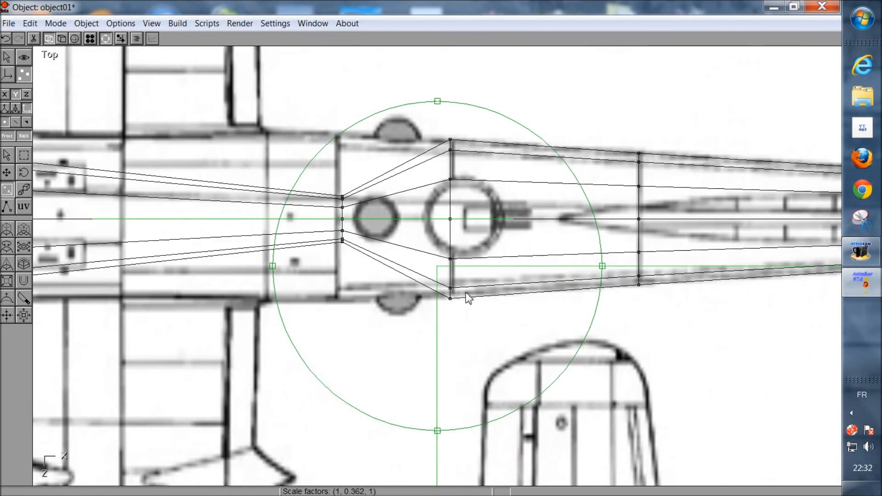
{"action": "middle_click_drag", "start_coordinate": [465, 292], "coordinate": [468, 344]}
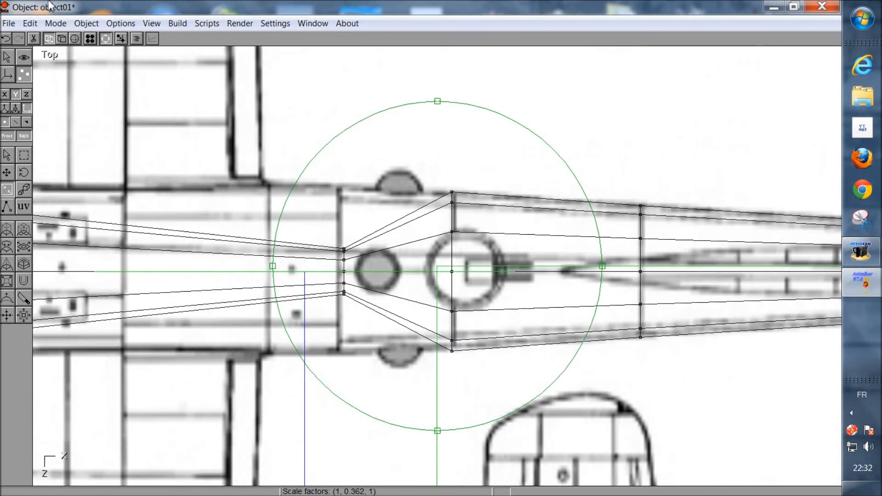
{"action": "left_click", "coordinate": [105, 41]}
{"action": "left_click", "coordinate": [25, 156]}
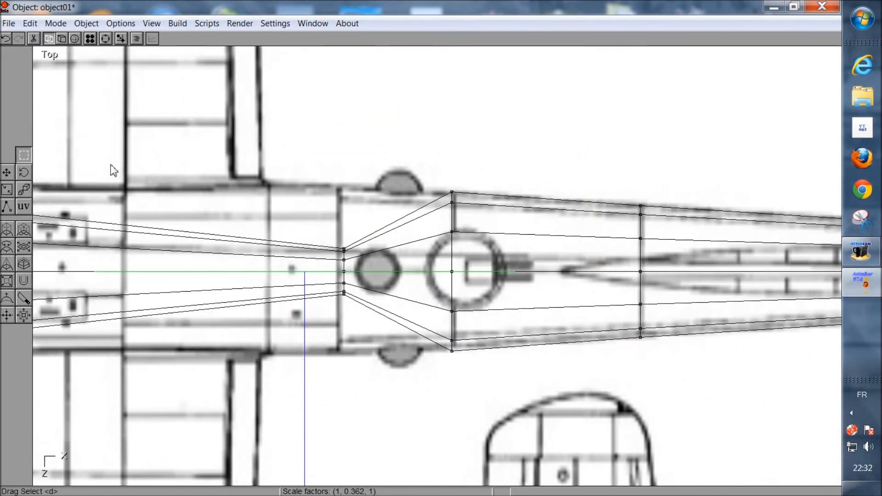
{"action": "left_click_drag", "start_coordinate": [320, 197], "coordinate": [381, 380]}
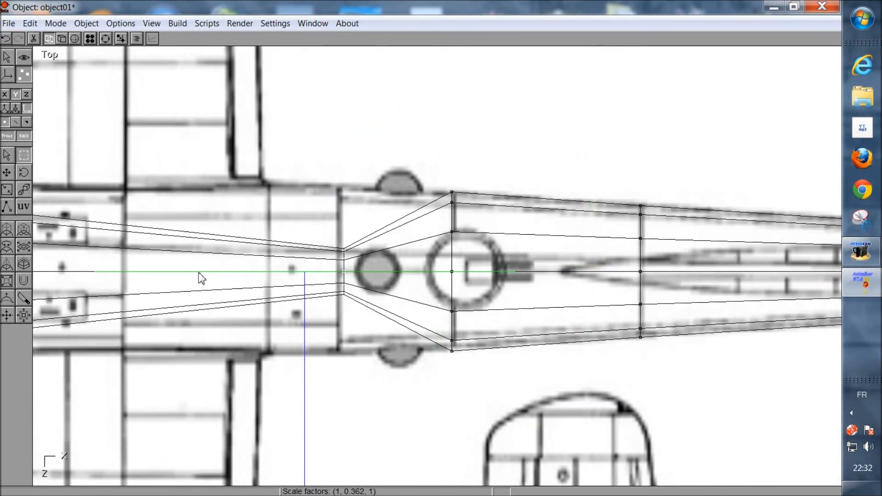
{"action": "left_click", "coordinate": [6, 189]}
{"action": "left_click_drag", "start_coordinate": [274, 303], "coordinate": [283, 155]}
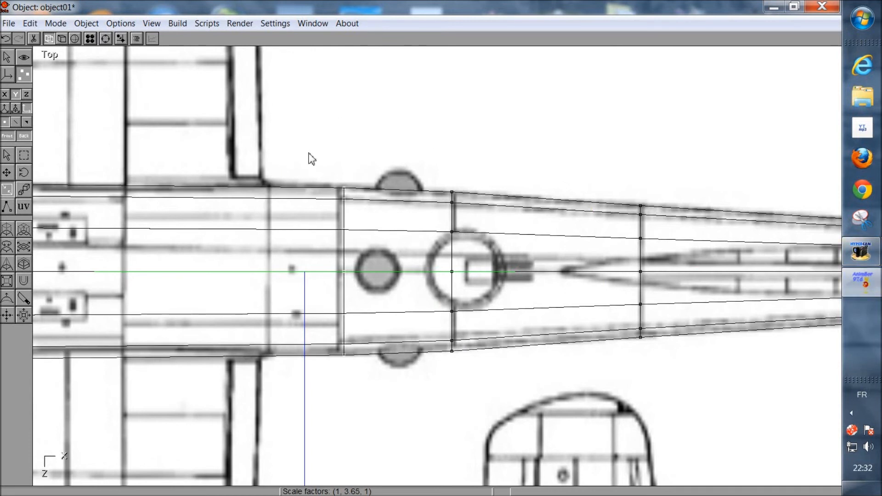
Show the fuselage with smooth shading and examine how it fits the blueprint's side profile in the Front view.
{"action": "left_click", "coordinate": [105, 39]}
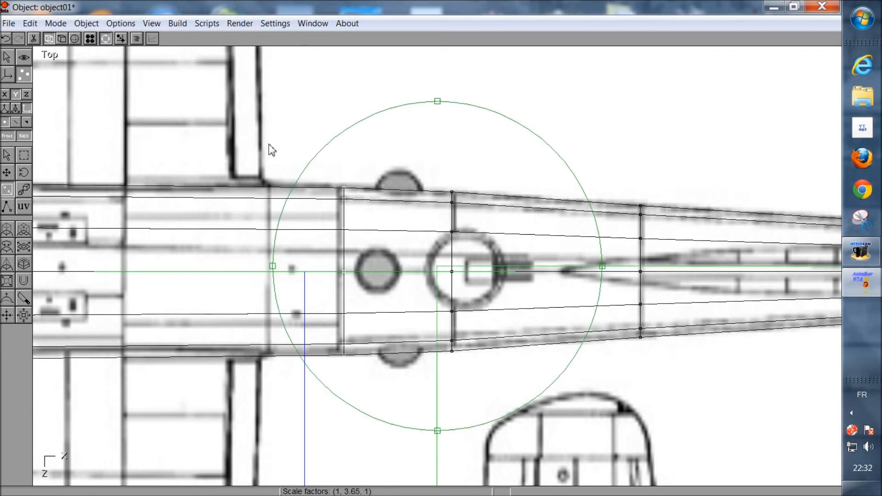
{"action": "right_click_drag", "start_coordinate": [542, 240], "coordinate": [400, 220]}
{"action": "right_click_drag", "start_coordinate": [533, 264], "coordinate": [441, 241]}
{"action": "left_click_drag", "start_coordinate": [452, 287], "coordinate": [420, 309]}
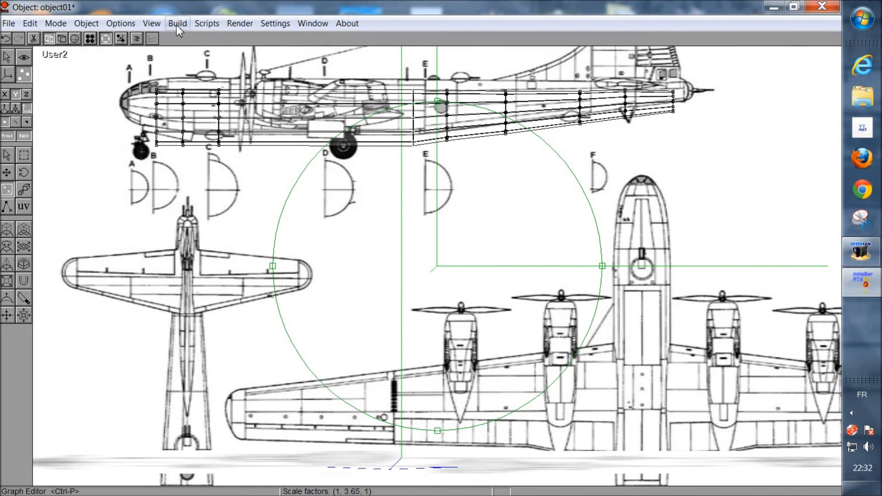
{"action": "left_click", "coordinate": [152, 23]}
{"action": "left_click", "coordinate": [76, 160]}
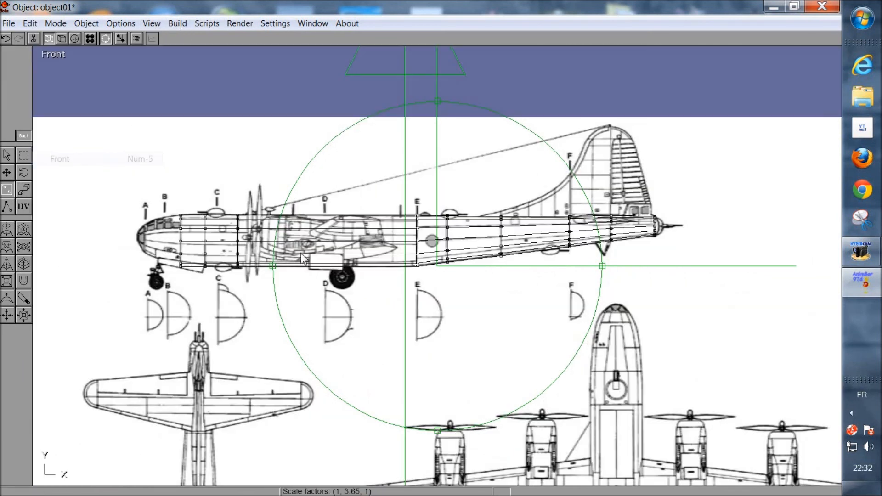
{"action": "scroll", "coordinate": [459, 301], "scroll_direction": "down", "scroll_amount": 2}
{"action": "mouse_move", "coordinate": [351, 298]}
{"action": "left_mouse_down"}
{"action": "mouse_move", "coordinate": [378, 294]}
{"action": "mouse_move", "coordinate": [370, 302]}
{"action": "mouse_move", "coordinate": [379, 298]}
{"action": "mouse_move", "coordinate": [334, 297]}
{"action": "left_mouse_up"}
{"action": "left_click", "coordinate": [75, 38]}
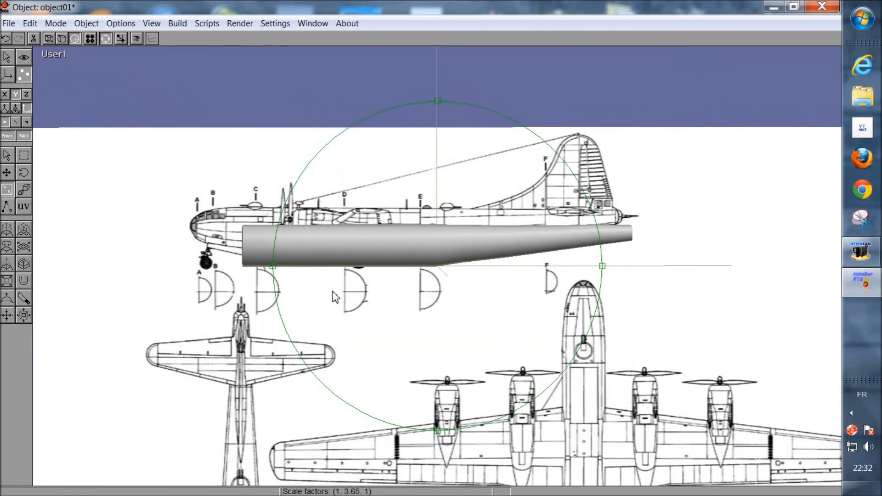
{"action": "left_click", "coordinate": [152, 23]}
{"action": "left_click", "coordinate": [85, 165]}
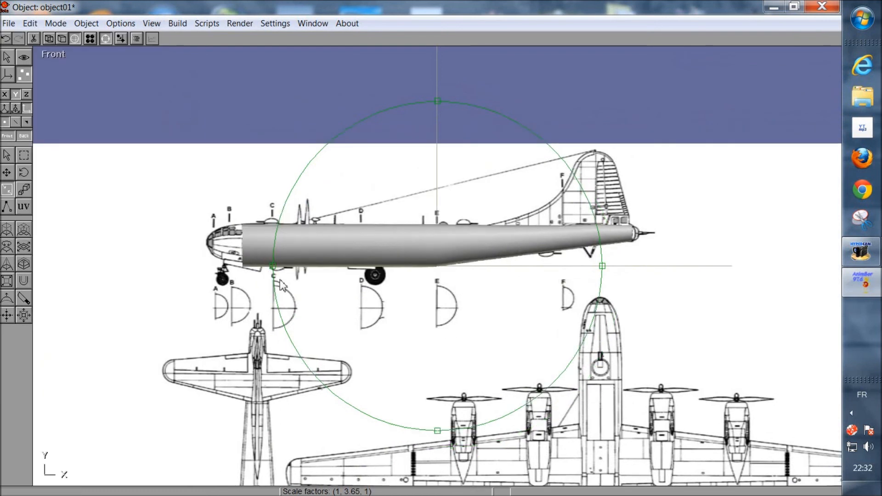
{"action": "scroll", "coordinate": [300, 286], "scroll_direction": "up", "scroll_amount": 2}
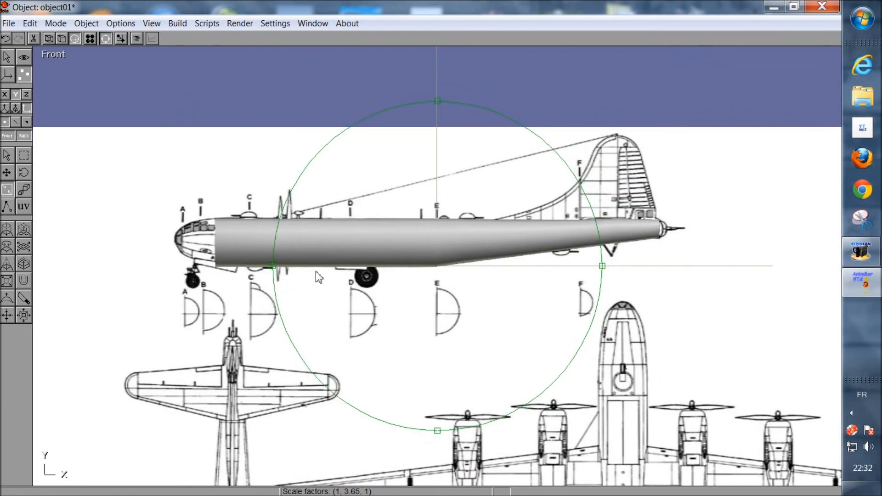